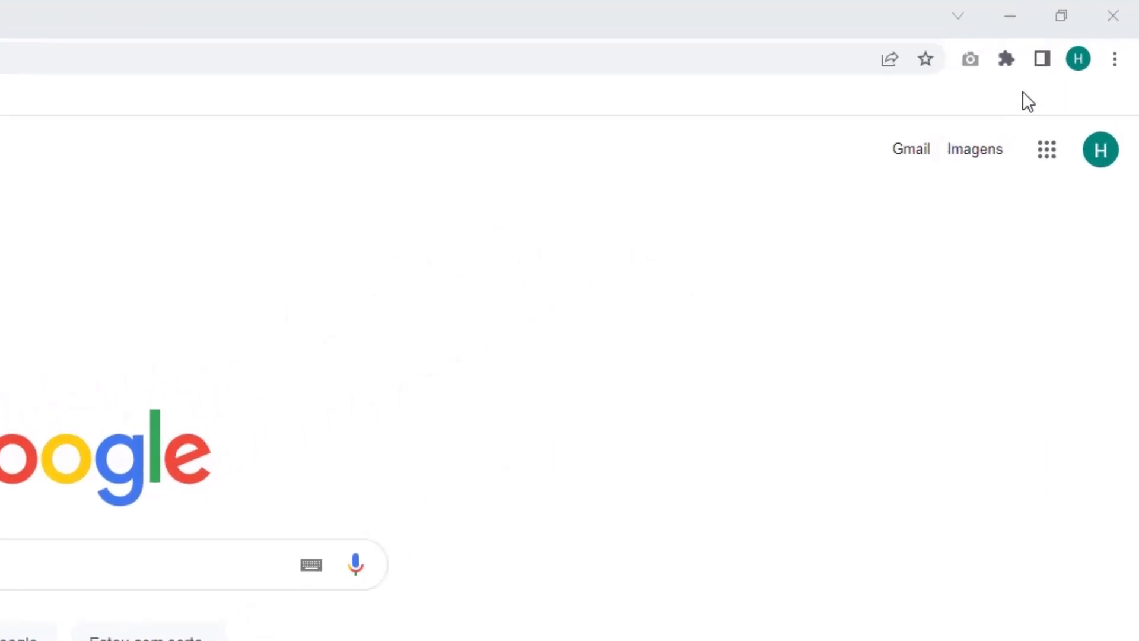
# - Remove the last hour's cookies, site data and cached images and files from Chrome, leaving browsing history out of the removal
pyautogui.click(1115, 60)
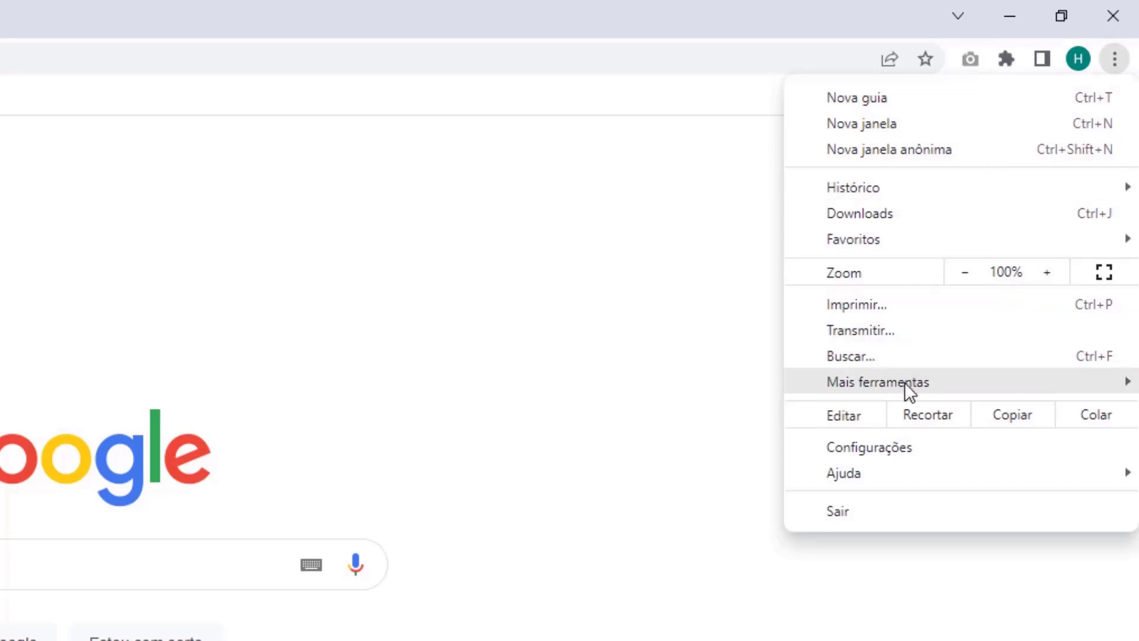
pyautogui.moveTo(869, 386)
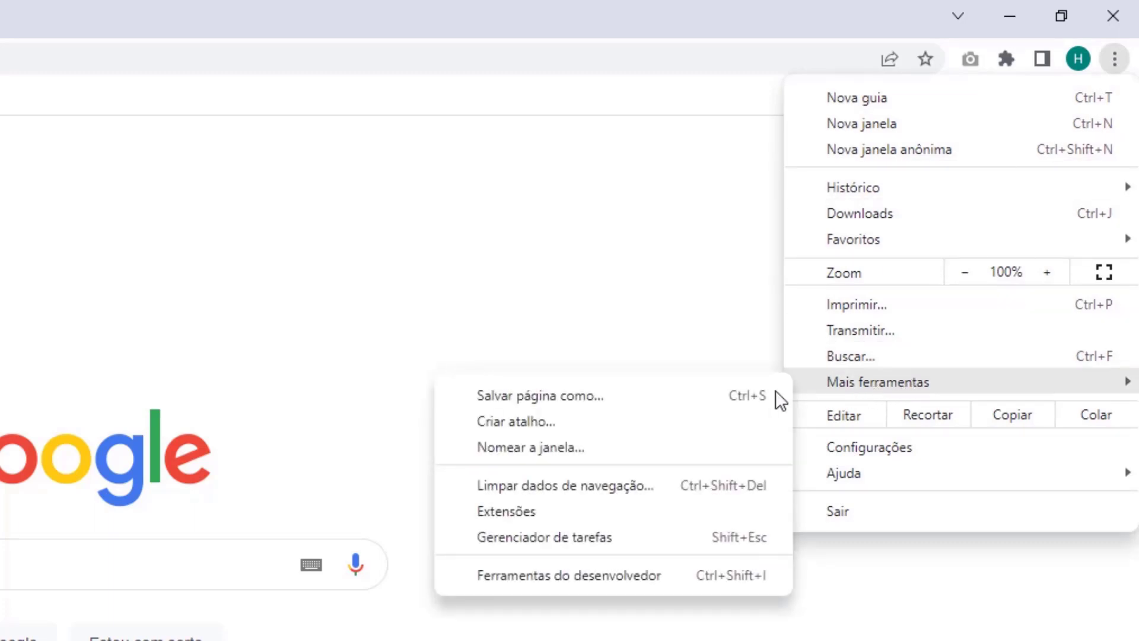
pyautogui.click(554, 490)
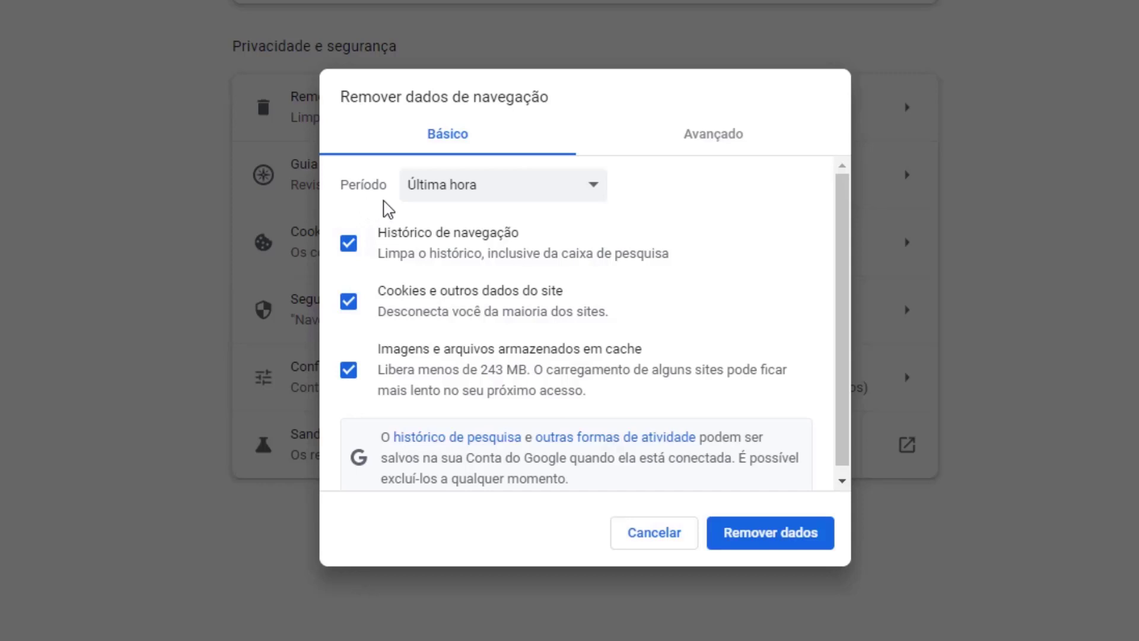
pyautogui.click(448, 198)
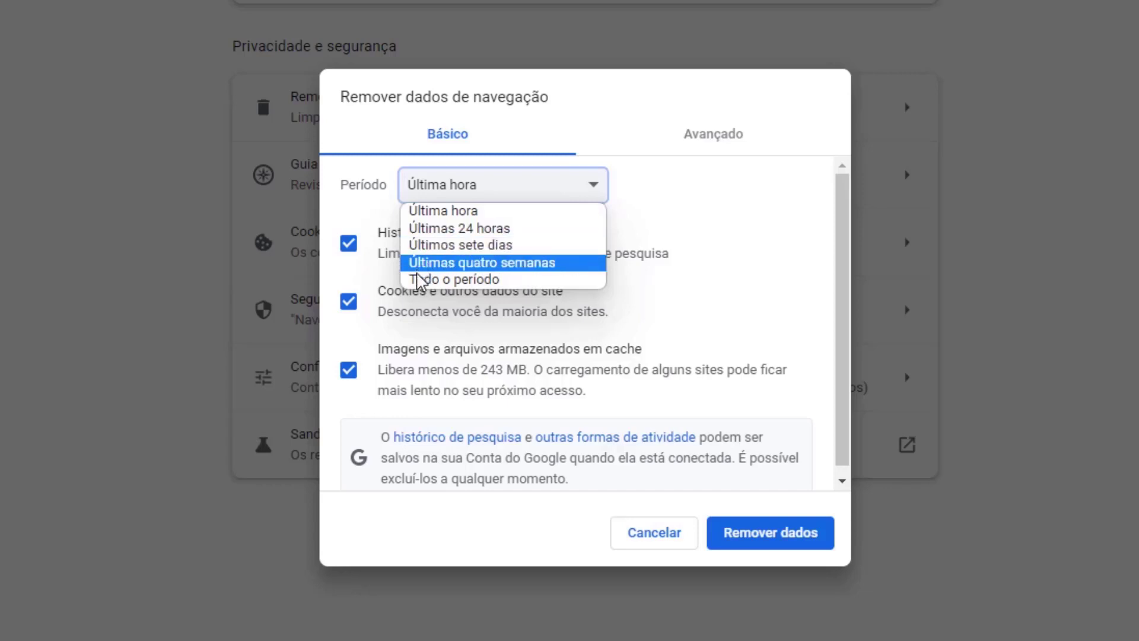
pyautogui.click(418, 217)
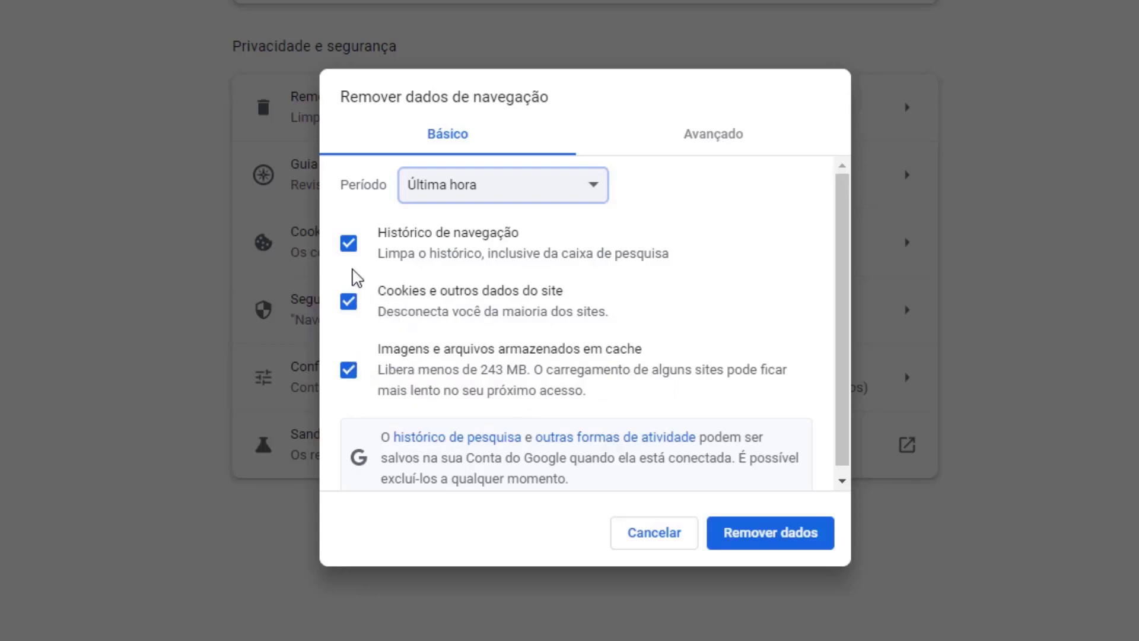
pyautogui.click(349, 251)
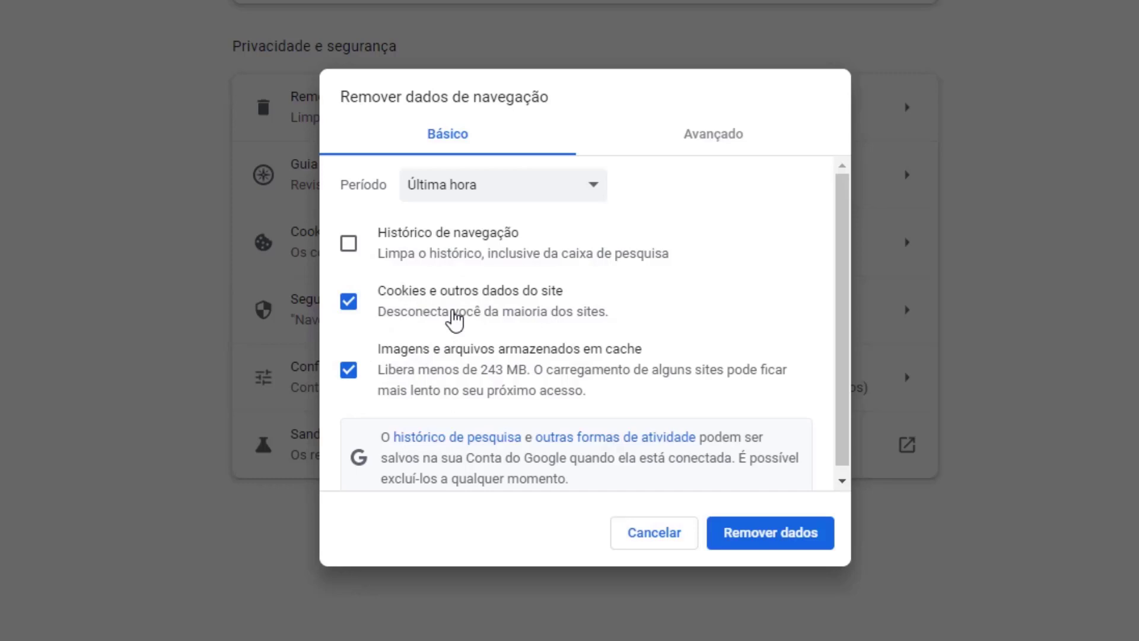
pyautogui.click(767, 541)
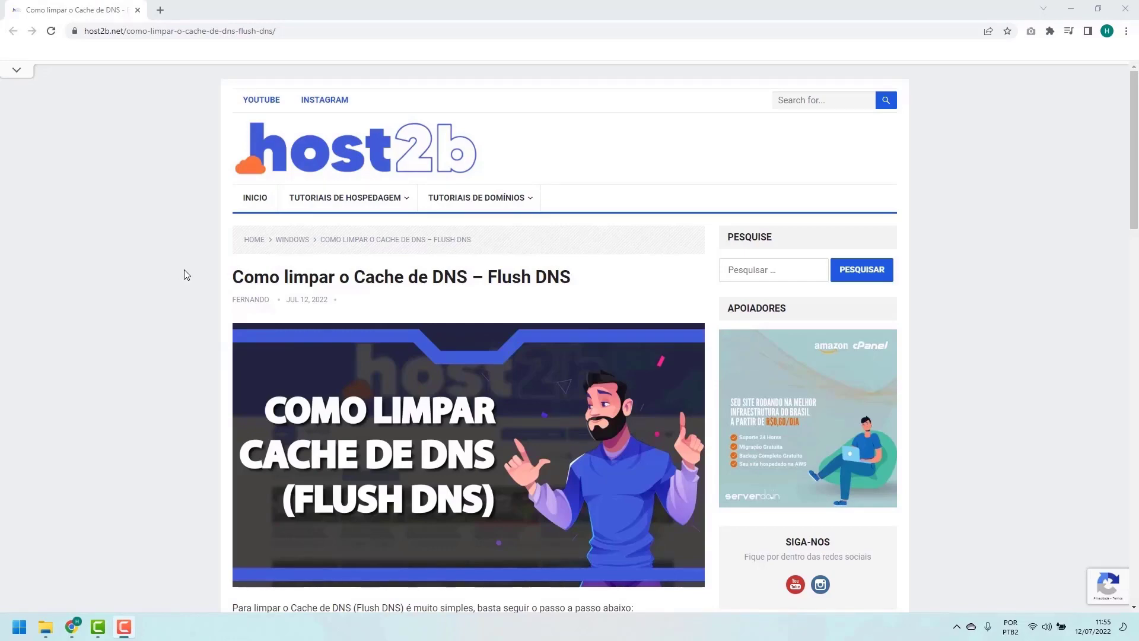
# - Review the DNS flush instructions in the host2b article and launch Prompt de Comando as administrator
pyautogui.scroll(-1, 191, 271)
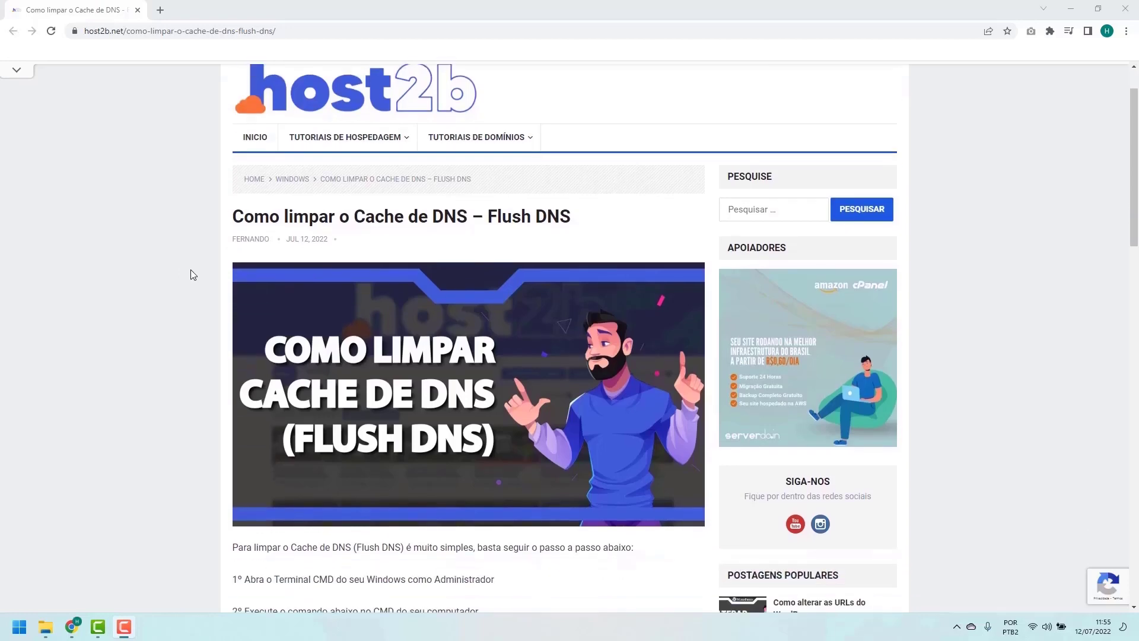
pyautogui.scroll(-5, 191, 271)
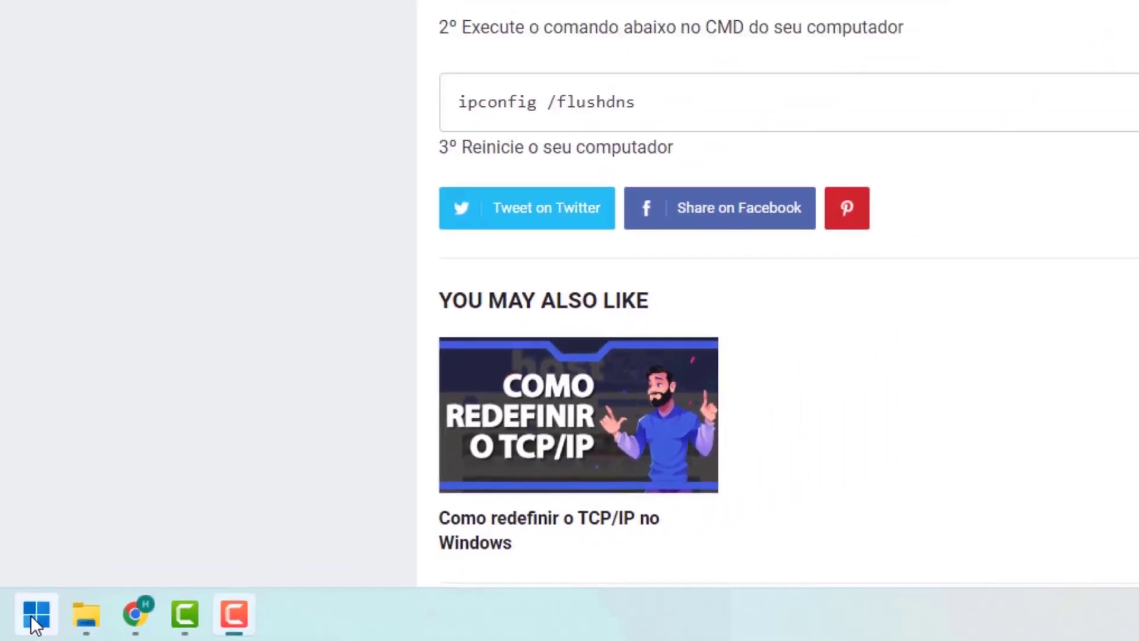
pyautogui.click(44, 603)
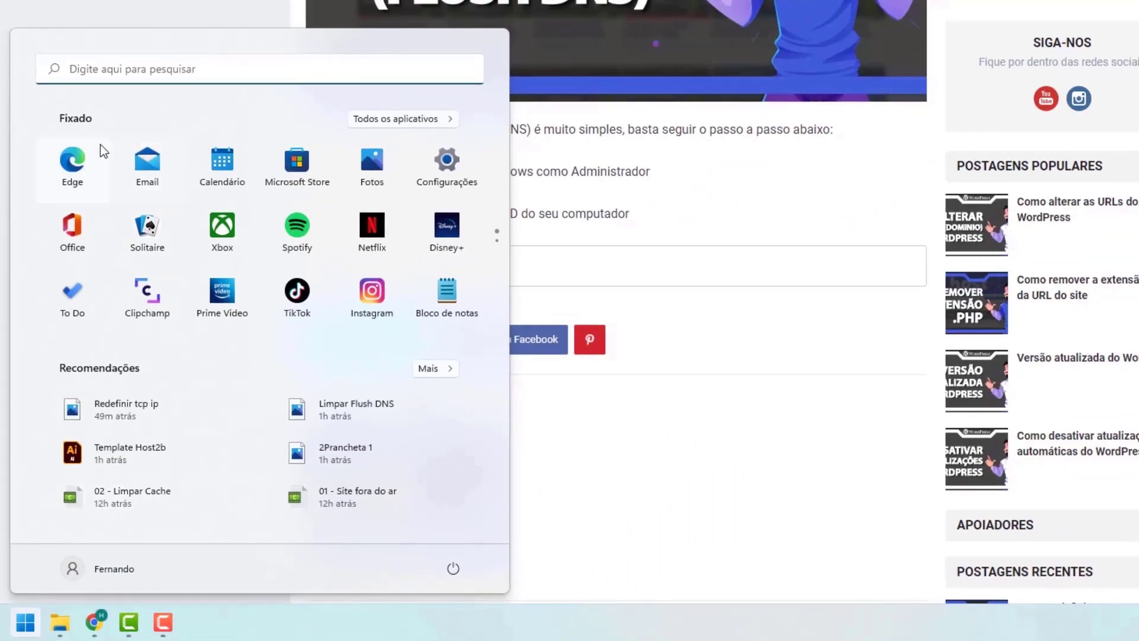
pyautogui.click(86, 76)
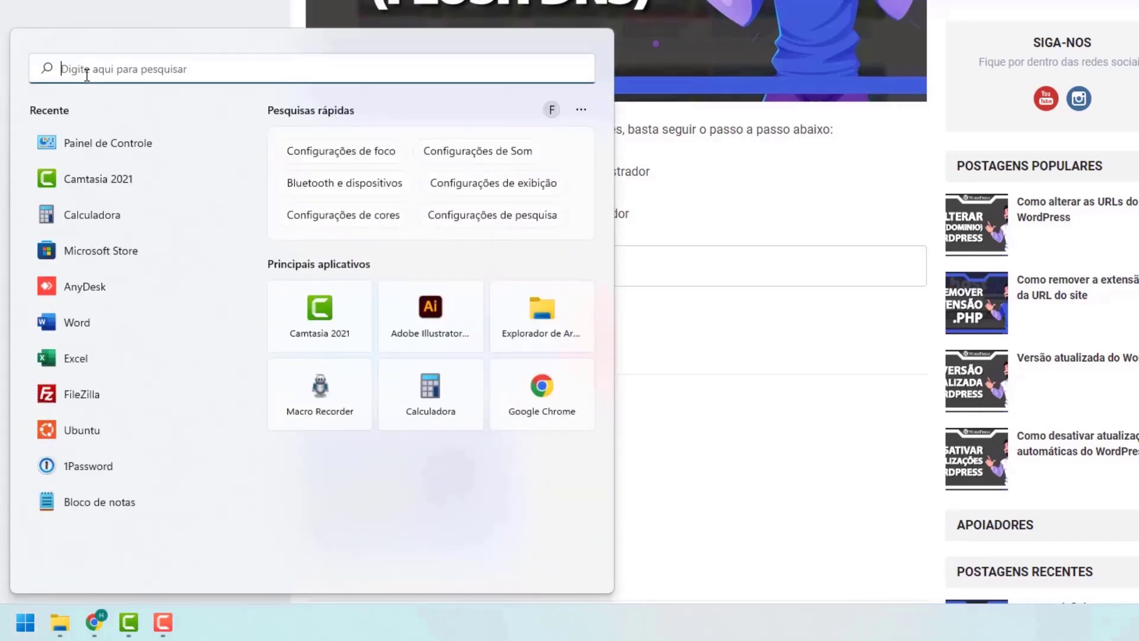
pyautogui.write('cmd')
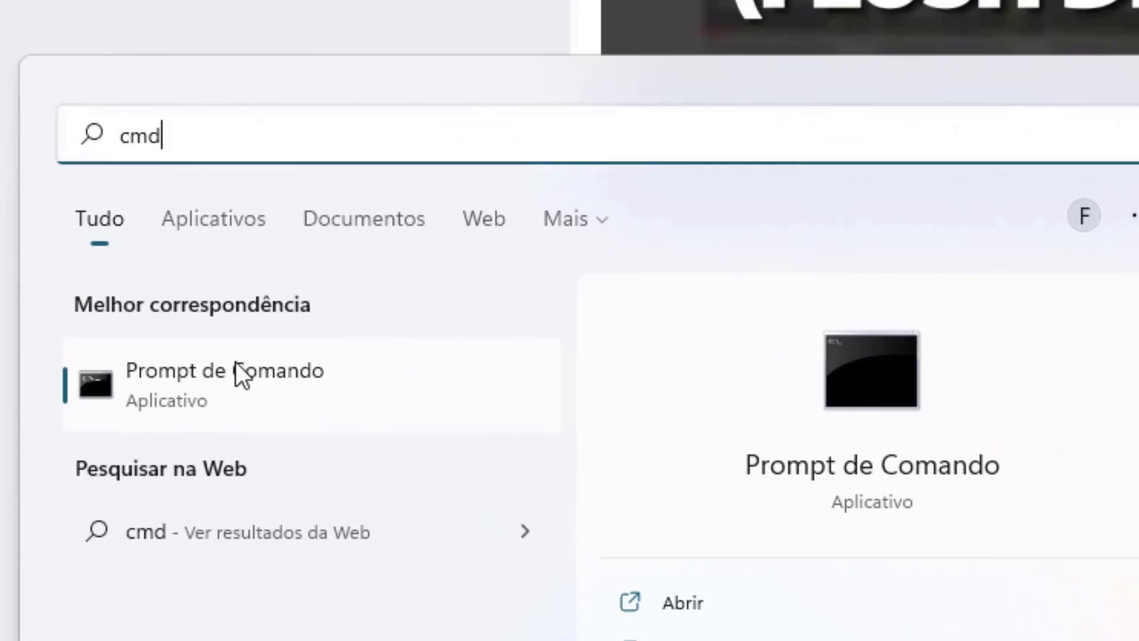
pyautogui.rightClick(180, 385)
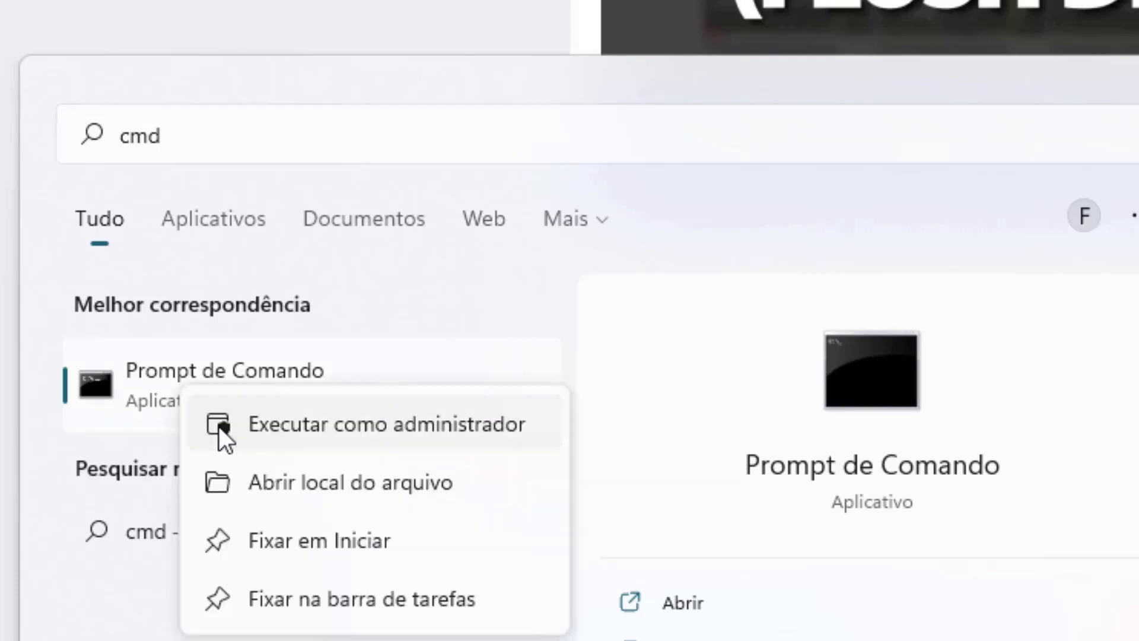
pyautogui.click(304, 425)
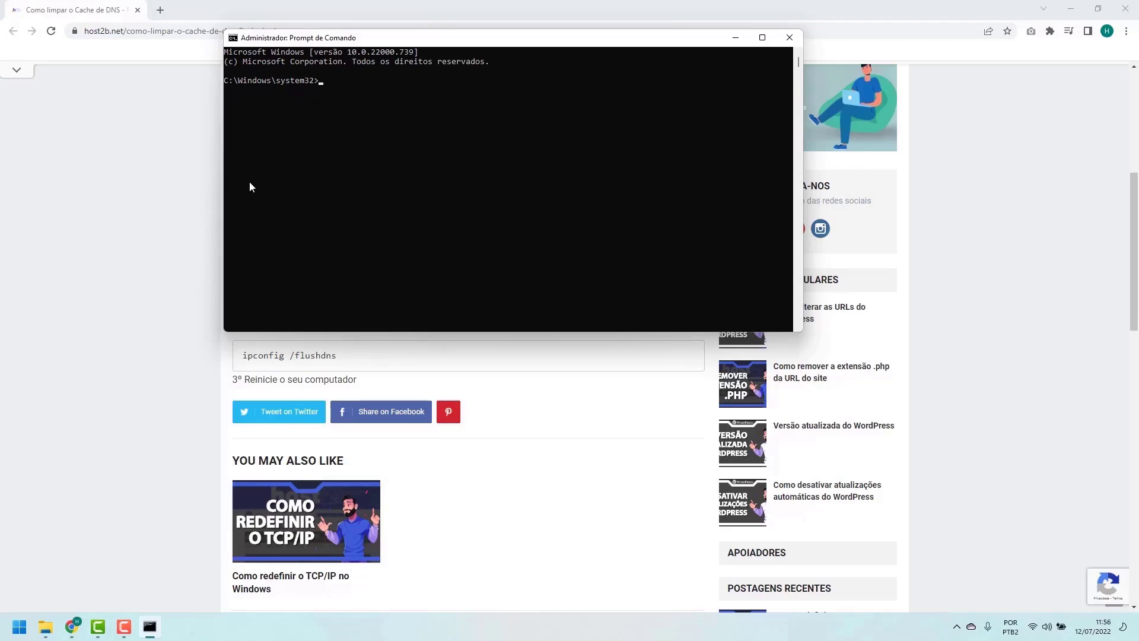
# - Flush the DNS cache by running ipconfig /flushdns in the administrator Command Prompt
pyautogui.click(199, 361)
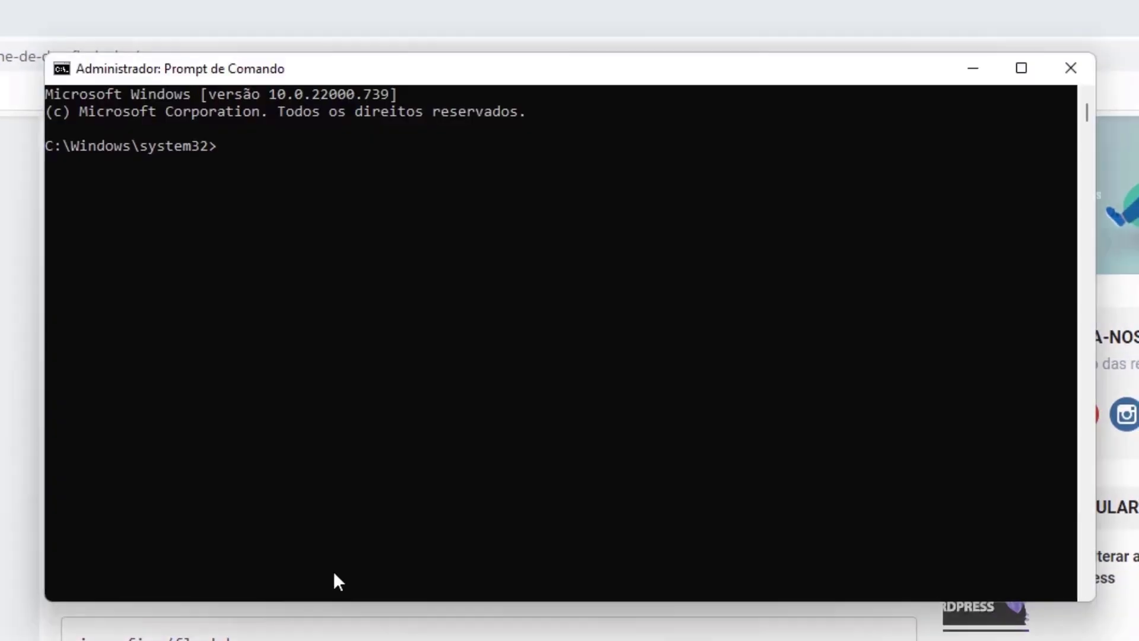
pyautogui.click(383, 441)
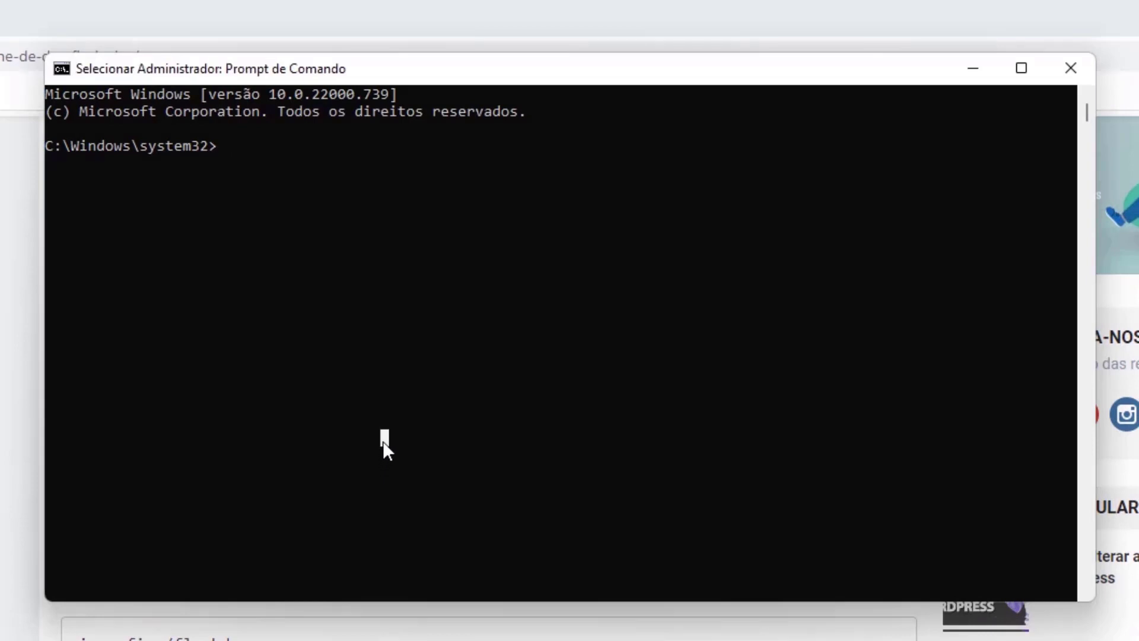
pyautogui.write('ipconfig ')
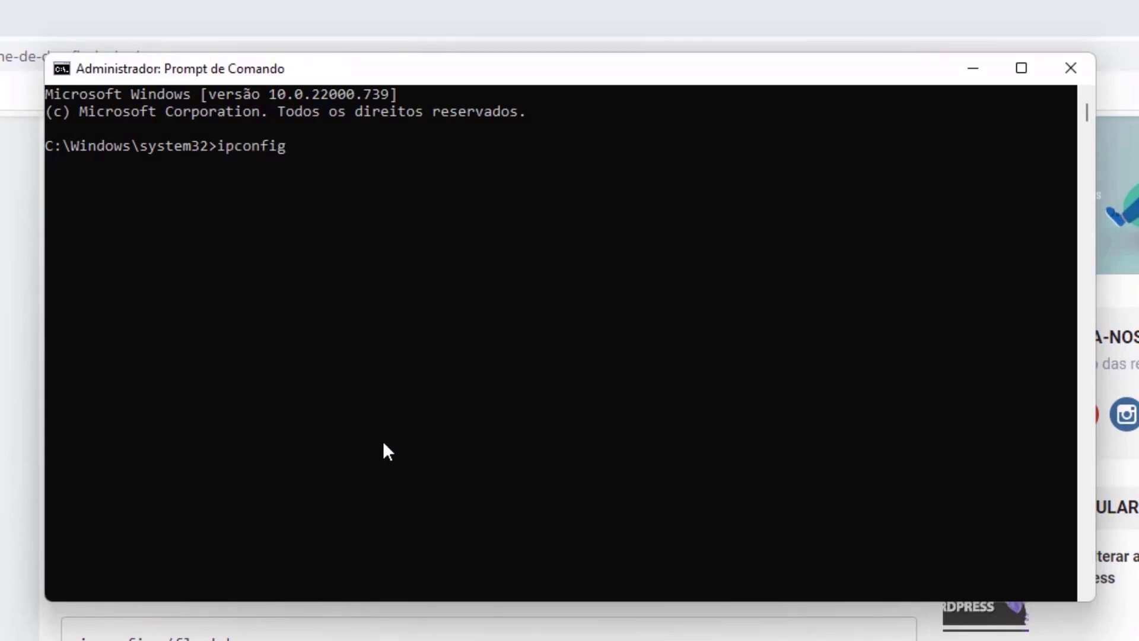
pyautogui.write('/flushdns')
pyautogui.press('Return')
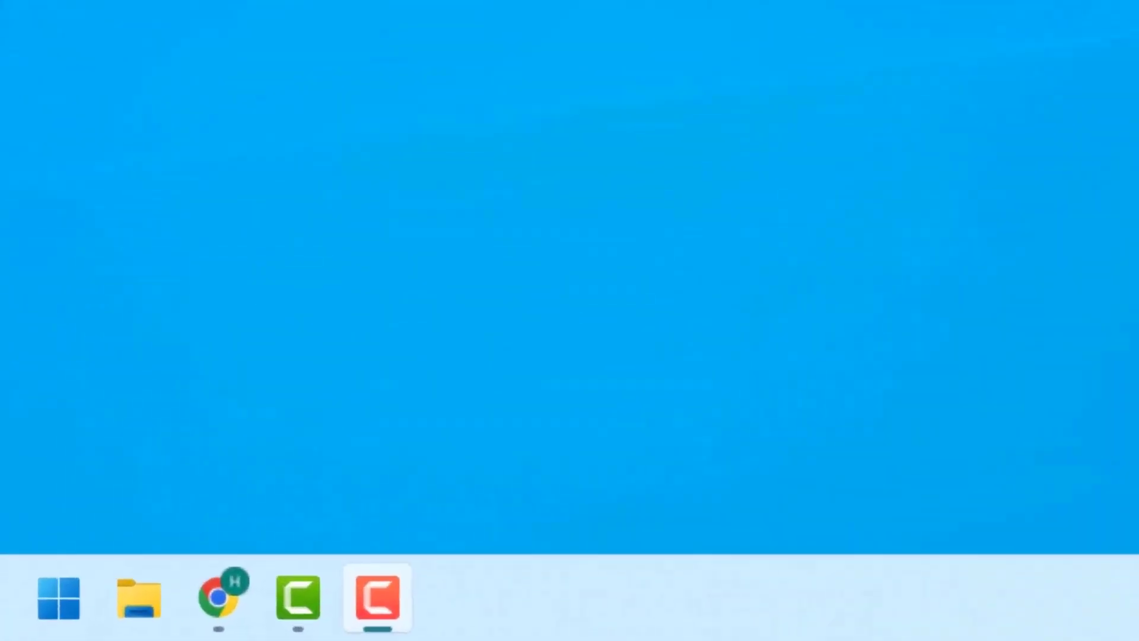
# - Find Painel de Controle through Windows search and open its Central de Rede e Compartilhamento
pyautogui.click(54, 598)
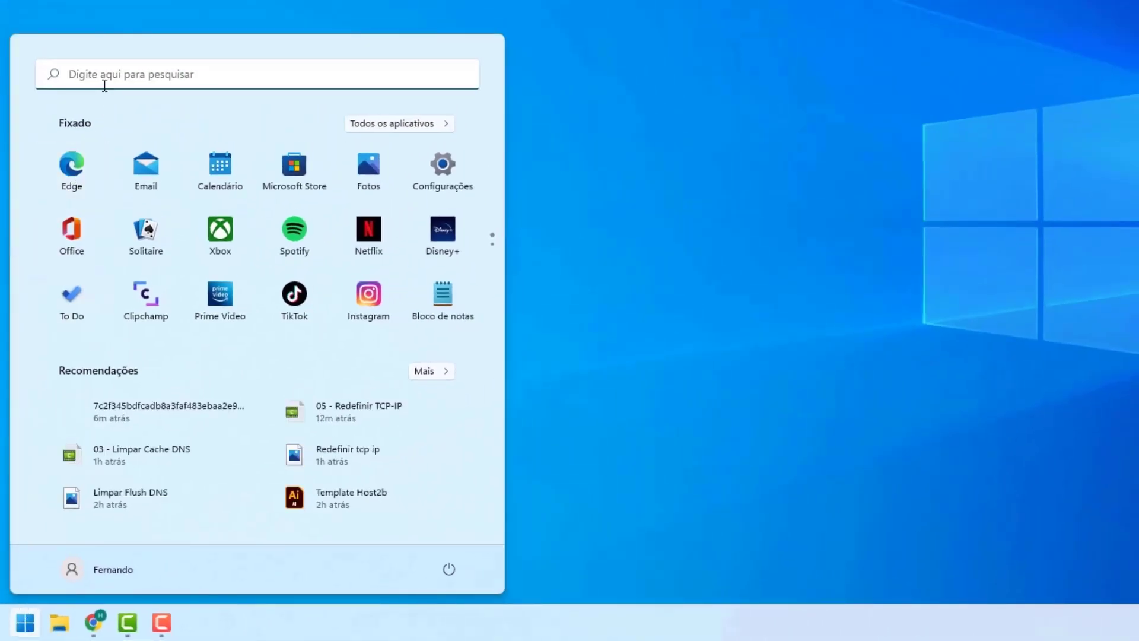
pyautogui.click(103, 82)
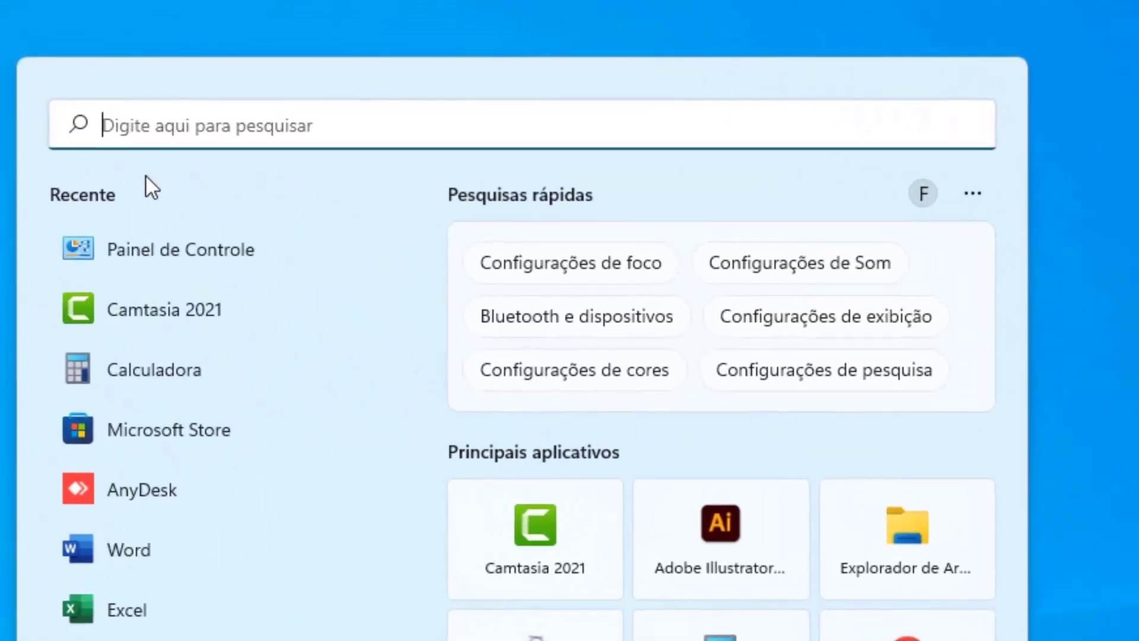
pyautogui.write('painel de controle')
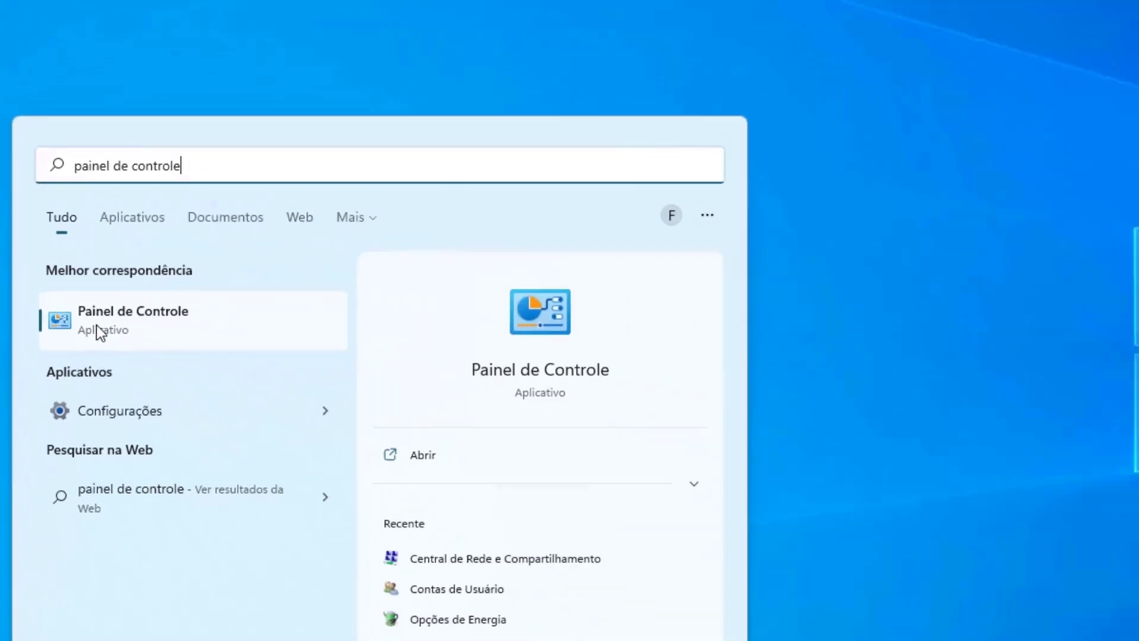
pyautogui.click(132, 343)
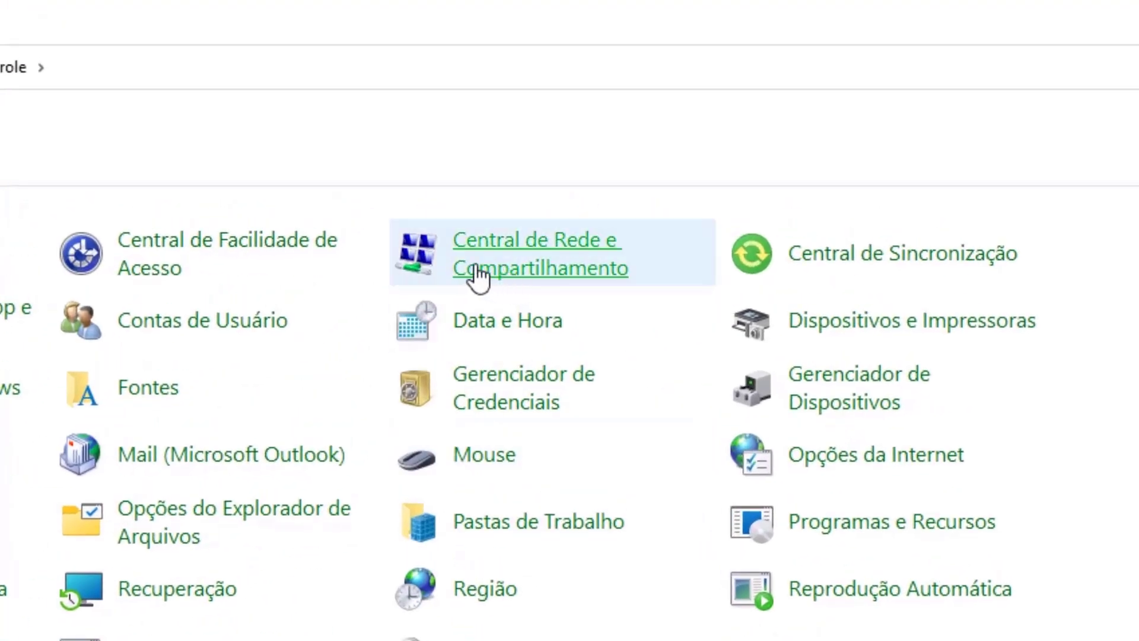
pyautogui.click(522, 266)
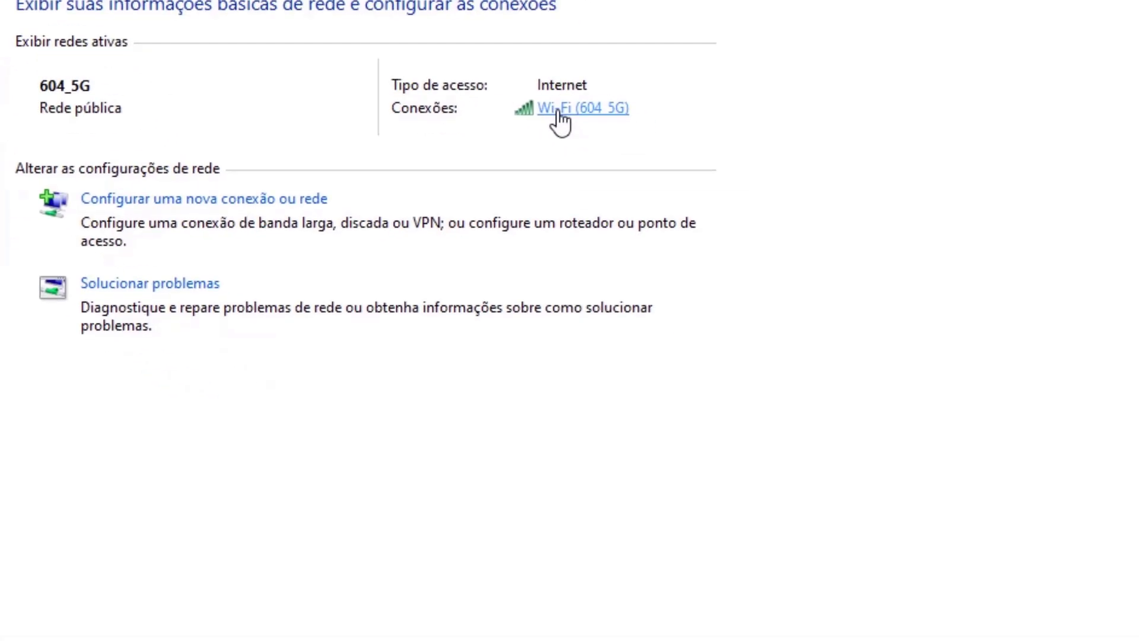
# - Open the properties of Protocolo IP Versão 4 (TCP/IPv4) for the active Wi-Fi connection
pyautogui.click(711, 217)
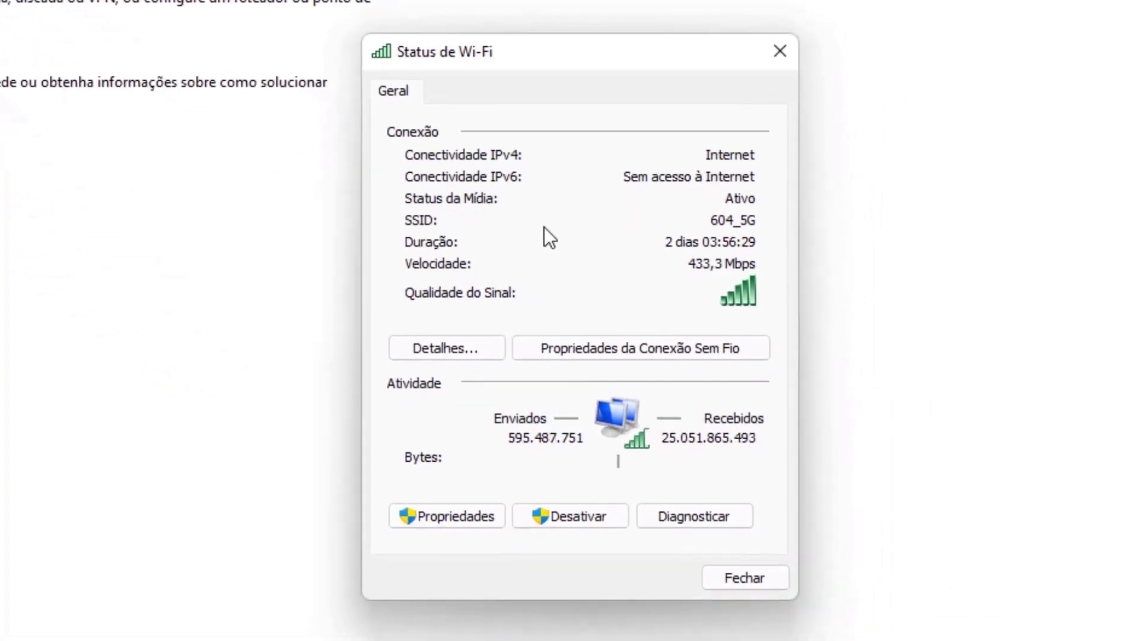
pyautogui.click(444, 520)
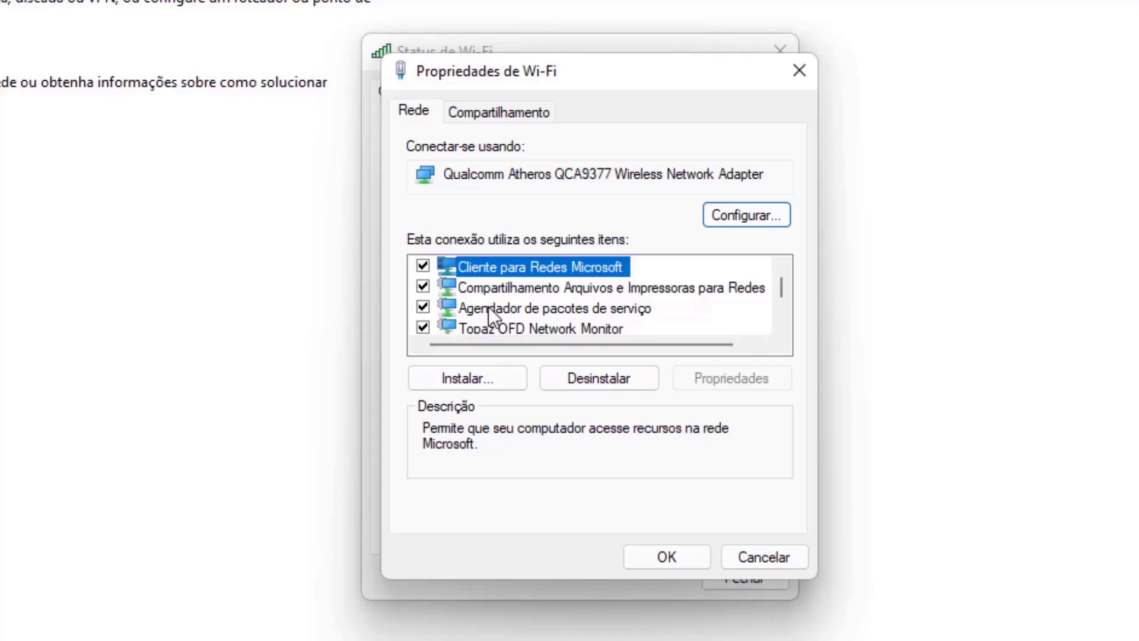
pyautogui.scroll(-1, 536, 273)
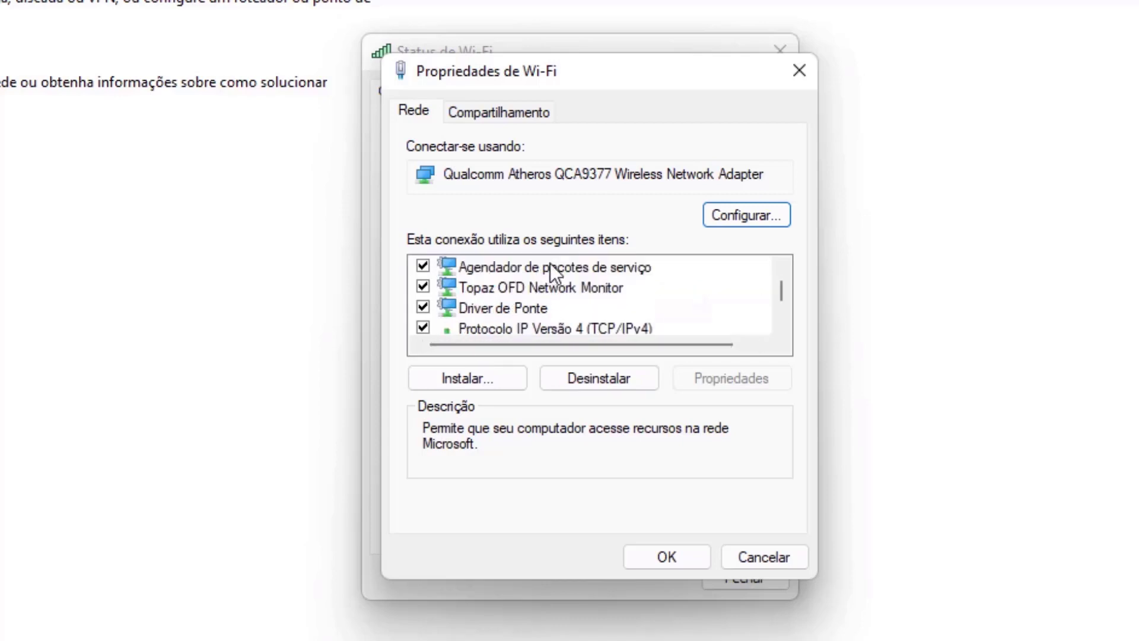
pyautogui.scroll(-1, 550, 262)
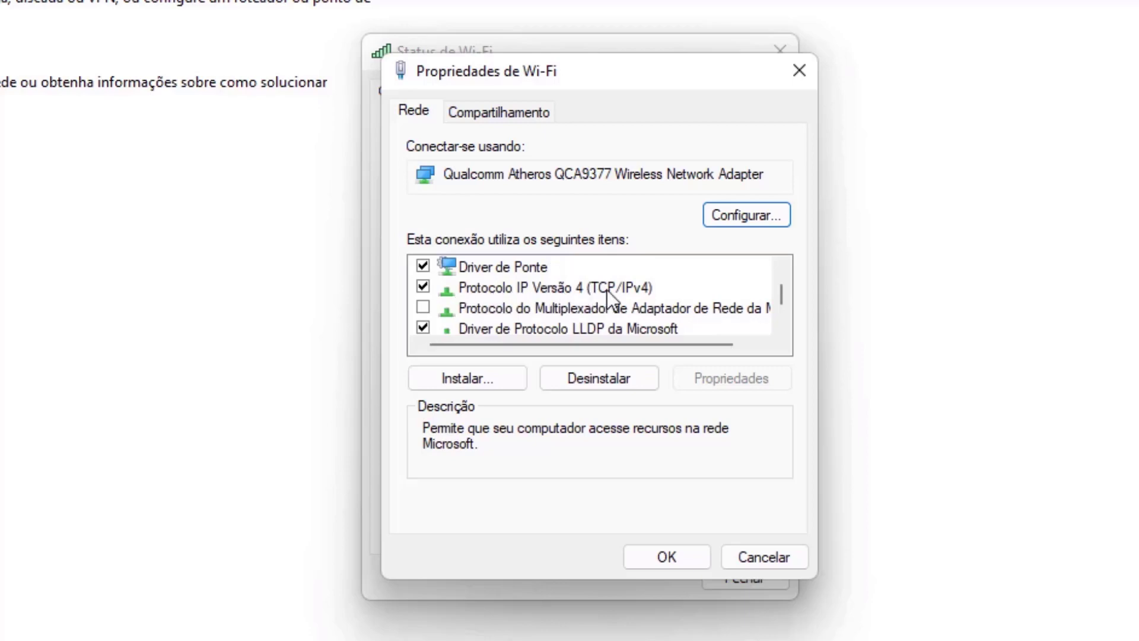
pyautogui.click(543, 288)
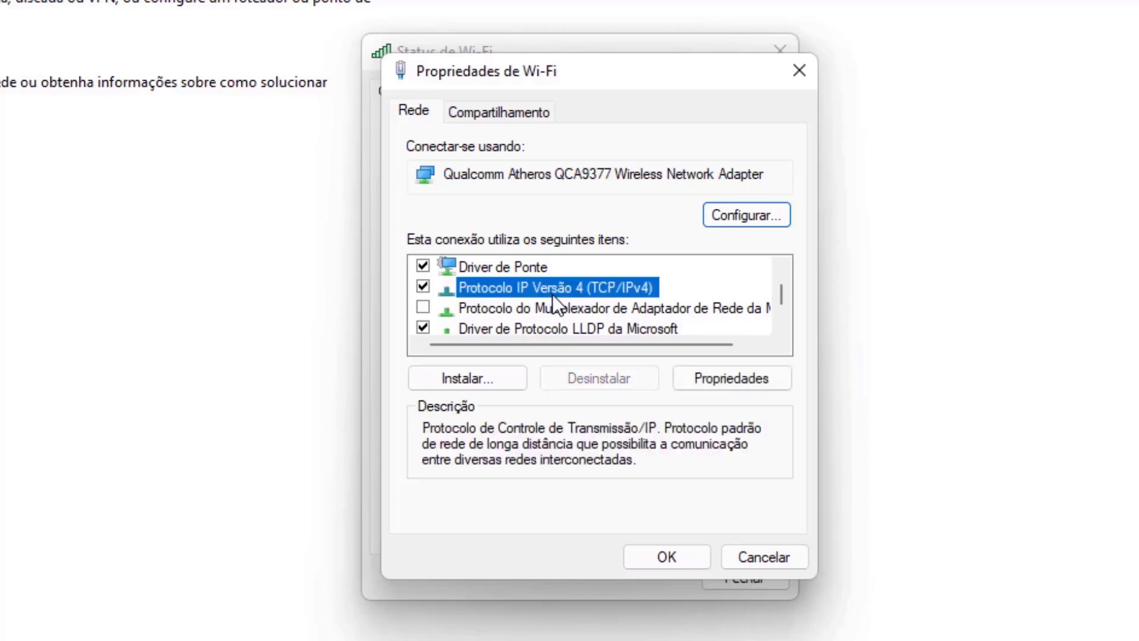
pyautogui.click(716, 383)
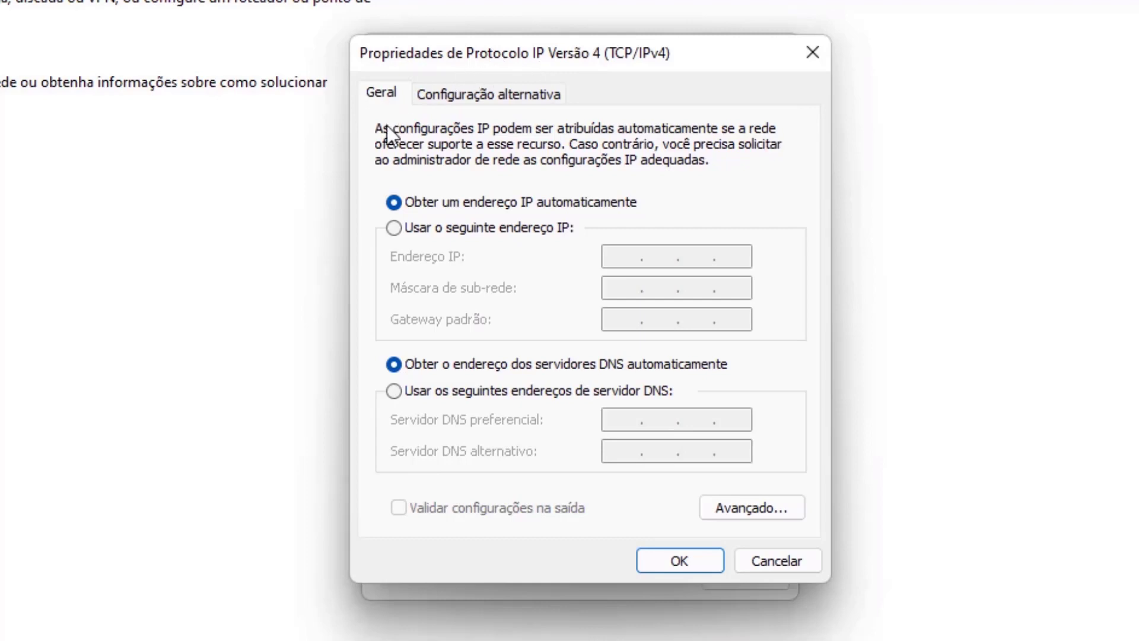
# - Set the IPv4 DNS servers manually to 8.8.8.8 as preferred and 8.8.4.4 as alternate, and apply the settings
pyautogui.click(391, 392)
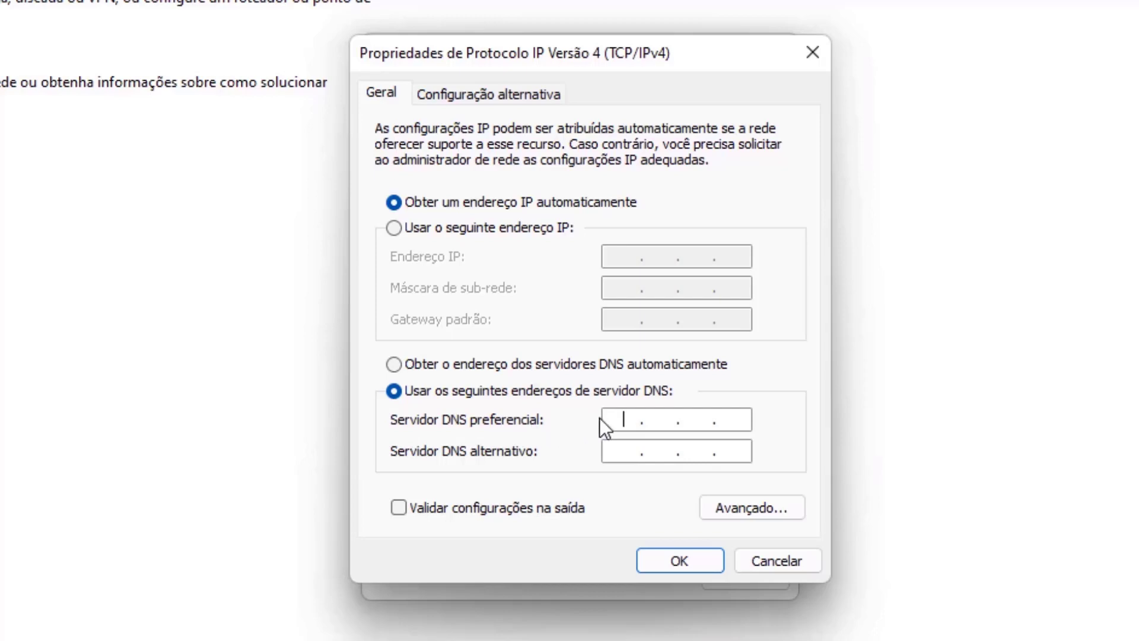
pyautogui.write('8.8.8.8')
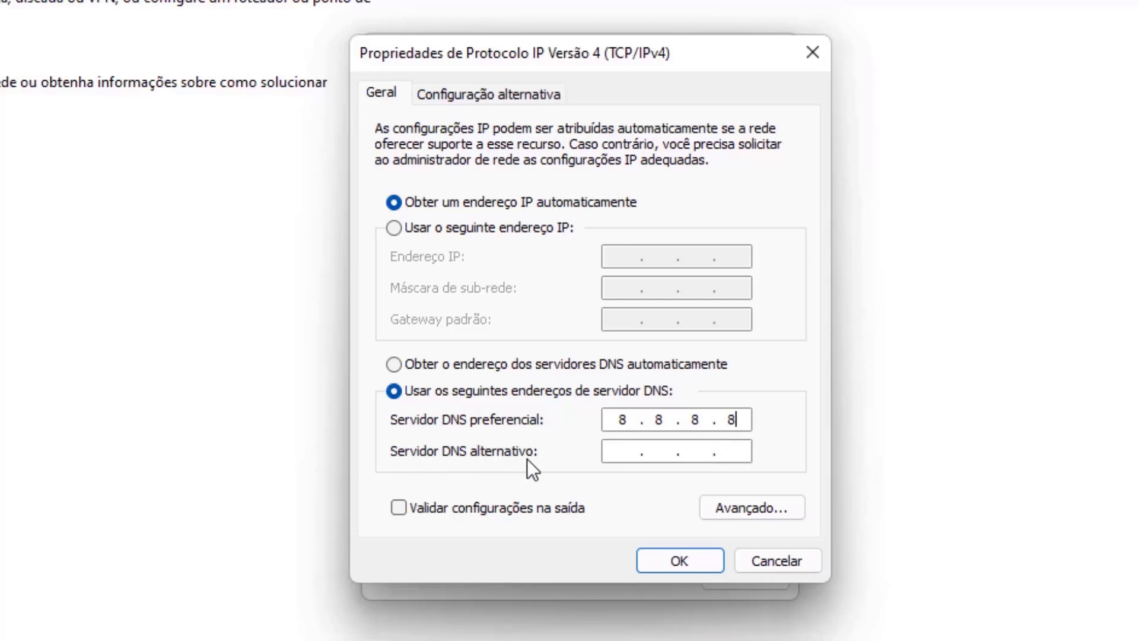
pyautogui.click(623, 452)
pyautogui.write('8.8.4.4')
pyautogui.click(684, 562)
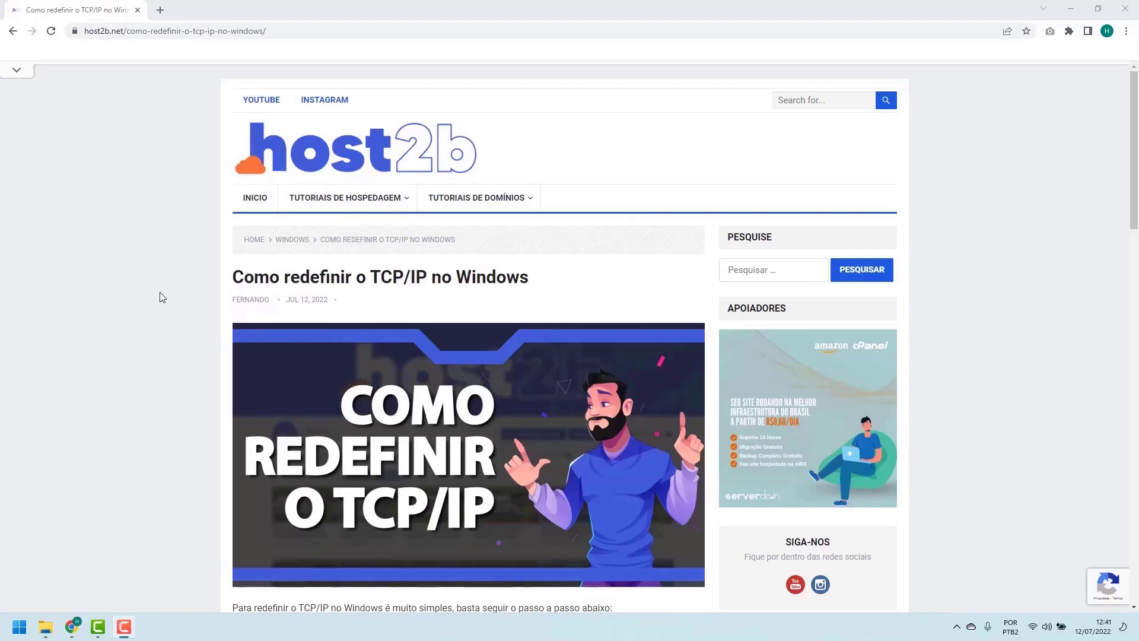
# - Find Prompt de Comando by searching Windows for cmd and open it as administrator
pyautogui.scroll(-5, 164, 293)
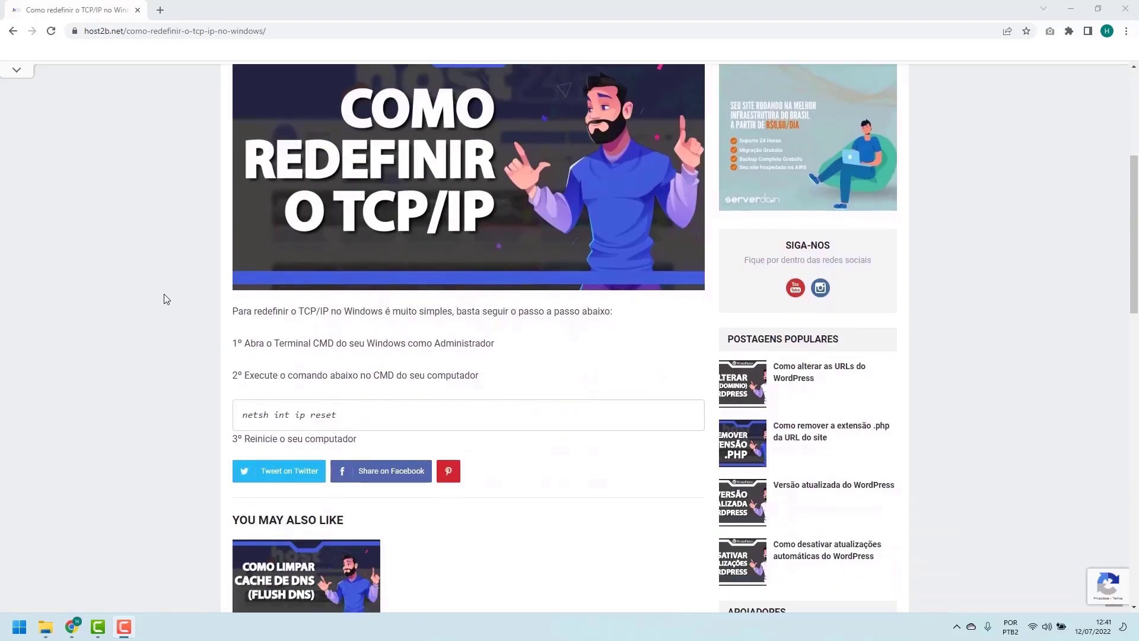
pyautogui.scroll(-1, 164, 298)
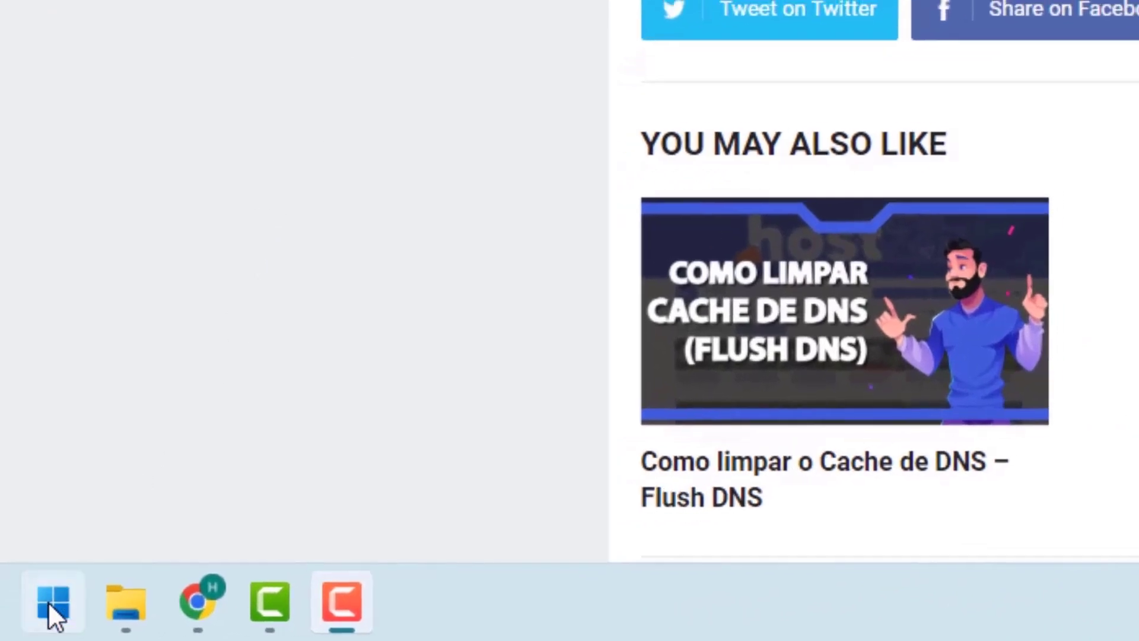
pyautogui.click(57, 596)
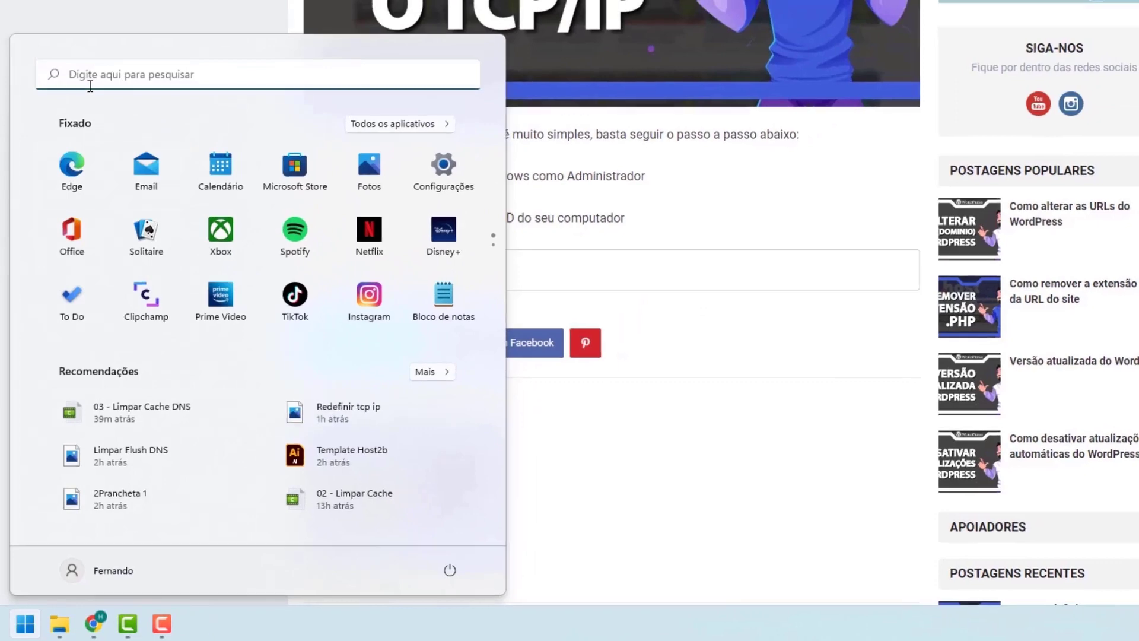
pyautogui.write('cmd')
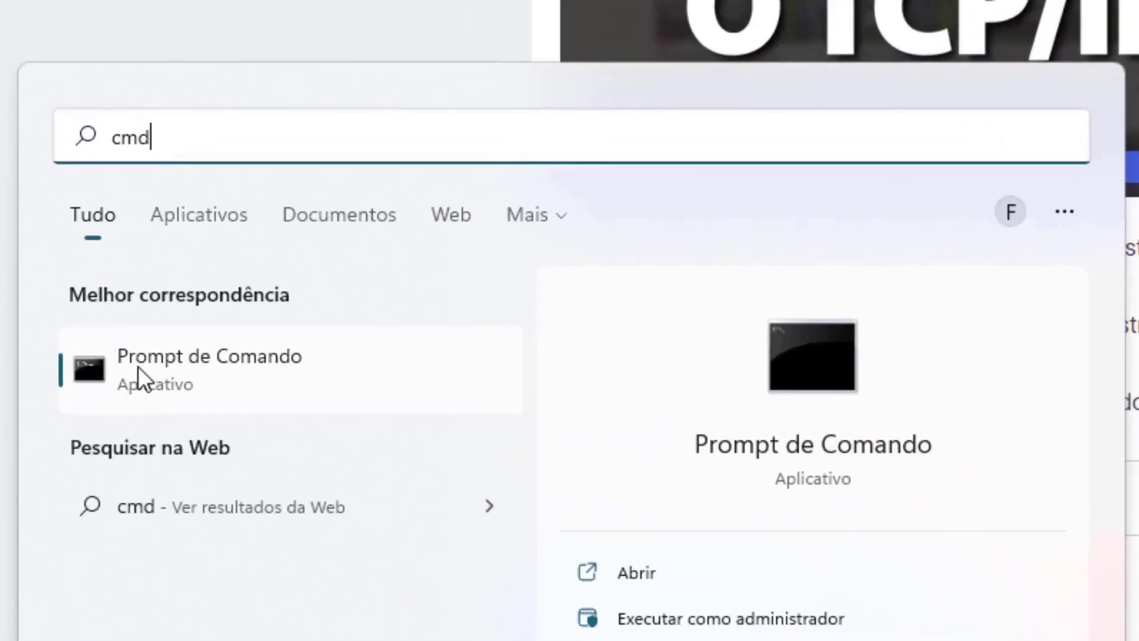
pyautogui.rightClick(169, 363)
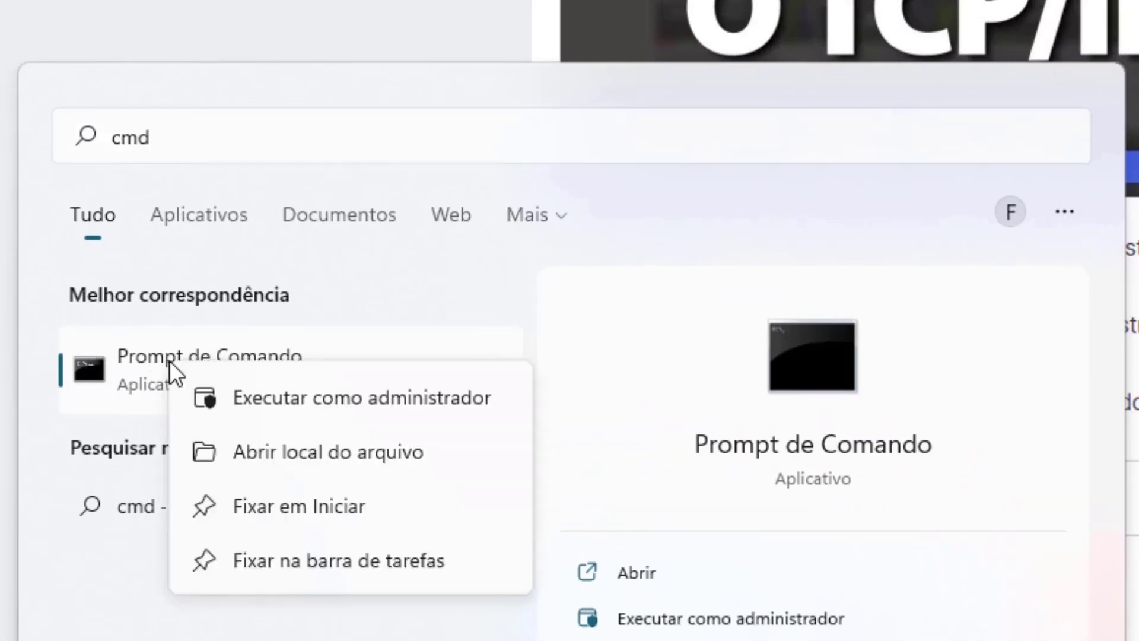
pyautogui.click(325, 397)
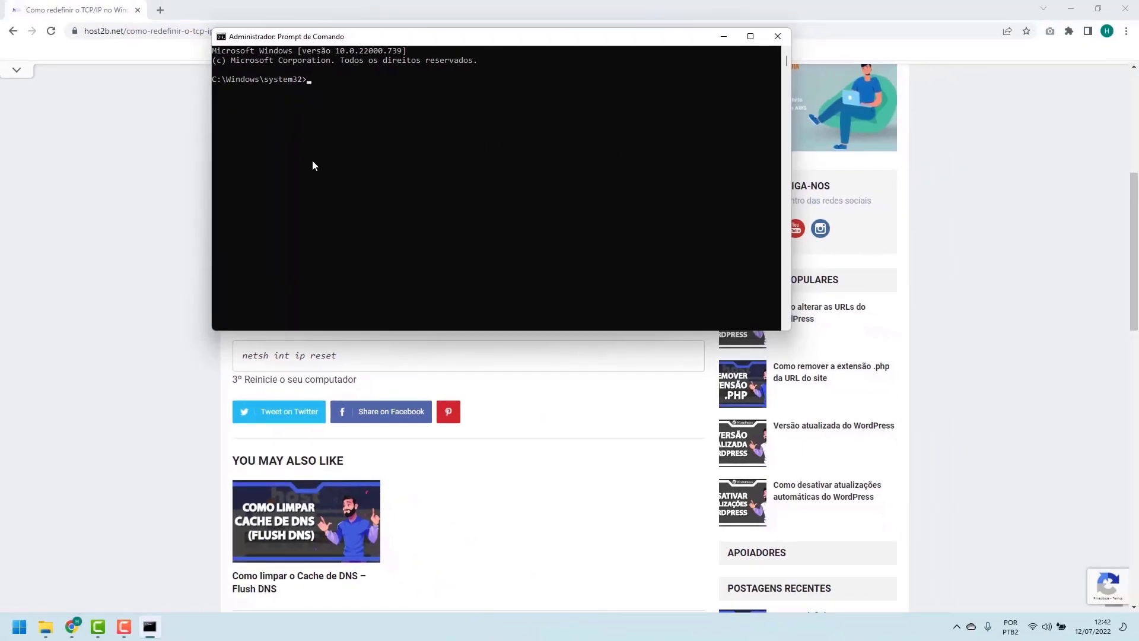
# - Reset the TCP/IP stack by running netsh int ip reset in the administrator Command Prompt
pyautogui.click(196, 238)
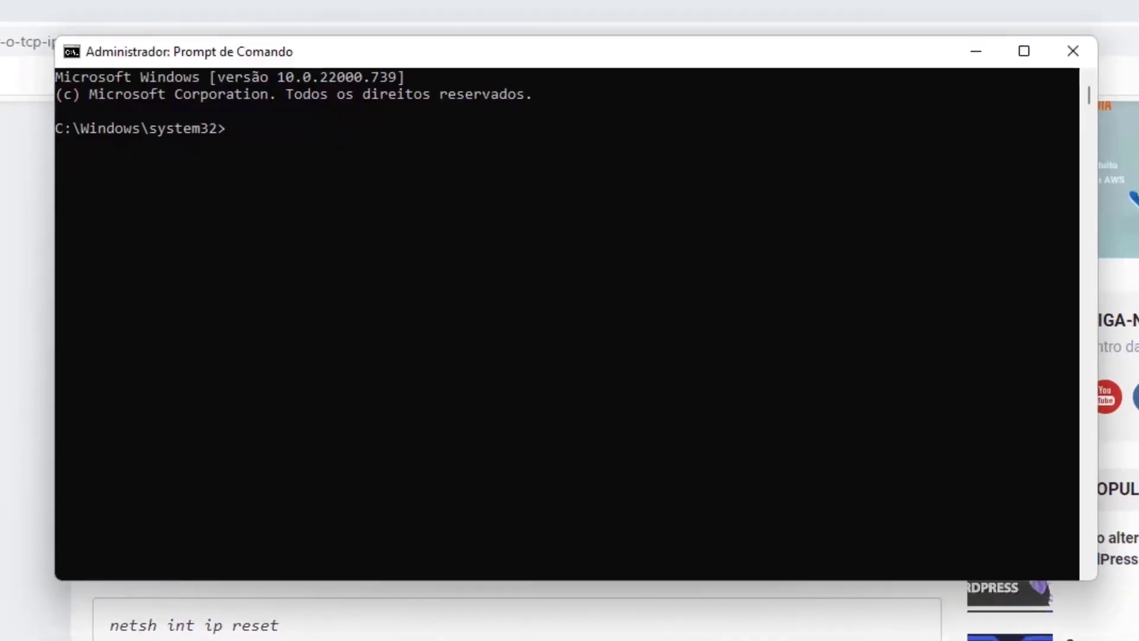
pyautogui.click(511, 437)
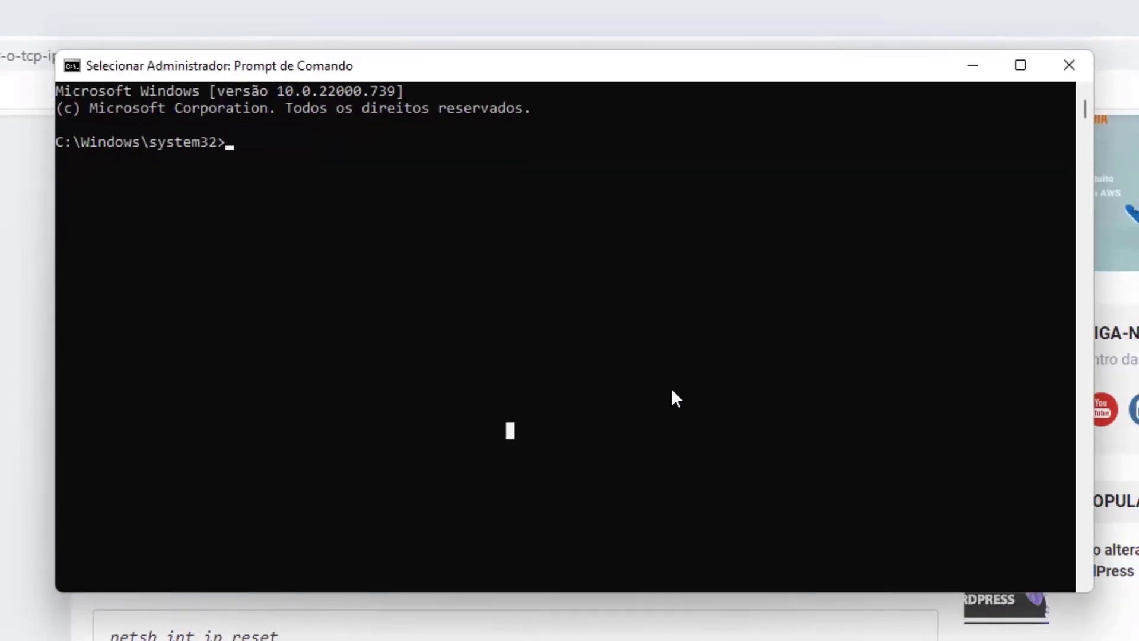
pyautogui.write('netsh ')
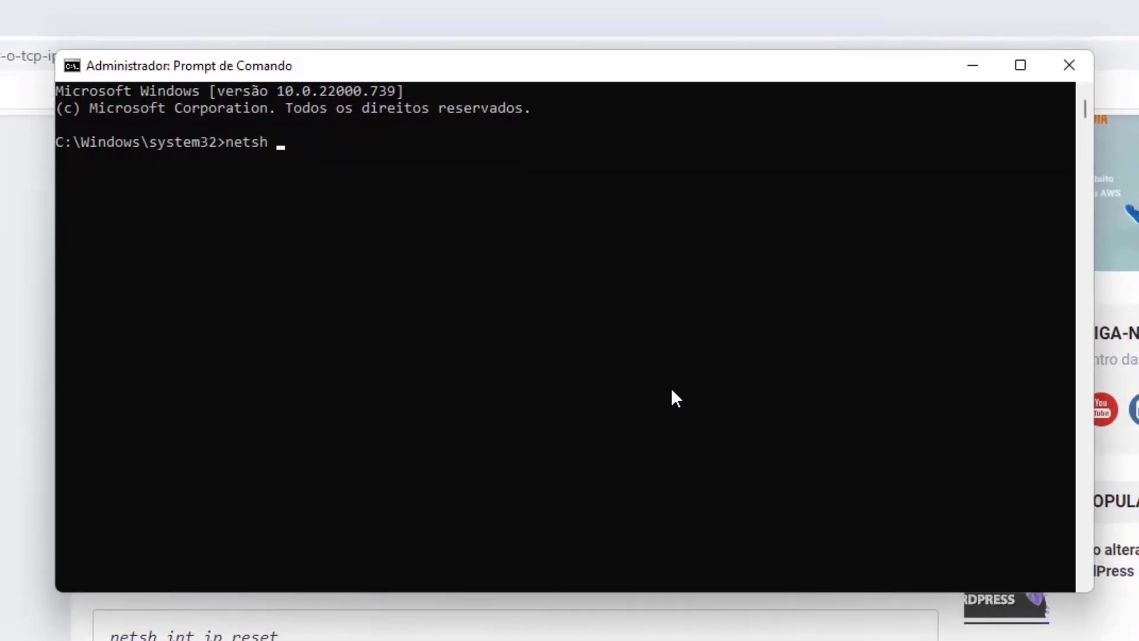
pyautogui.write('int ip reset')
pyautogui.press('Return')
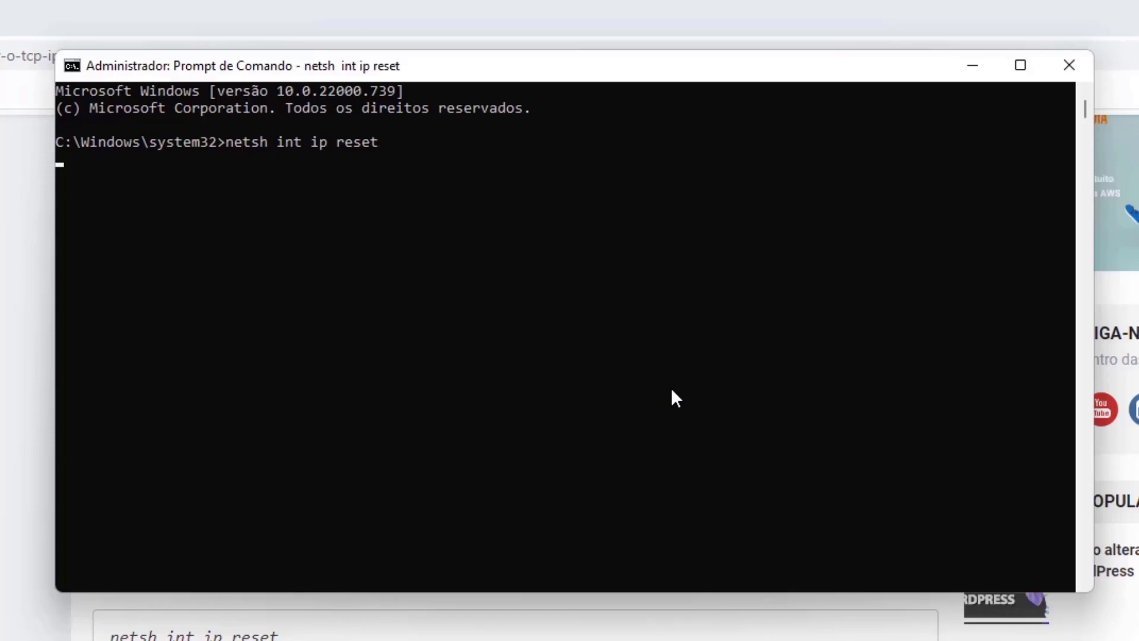